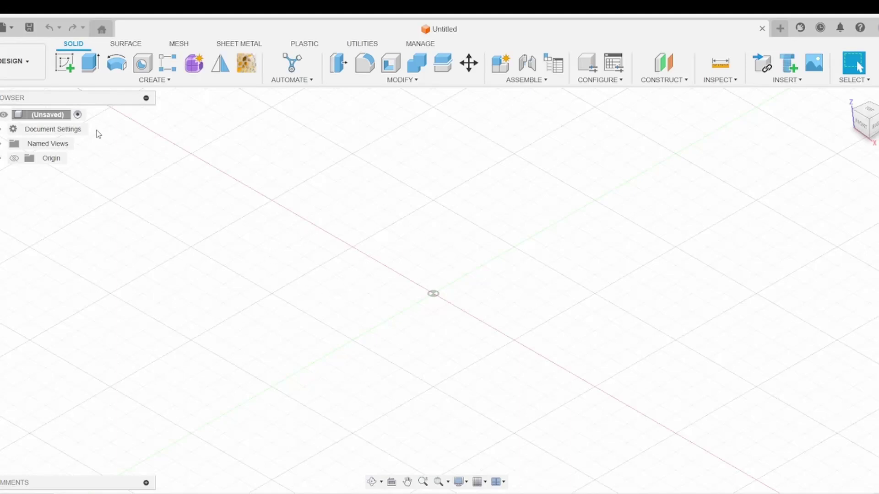
# - Cancel out of File > Open and show the Data Panel with New Project's empty 3D Files folder
pyautogui.click(6, 27)
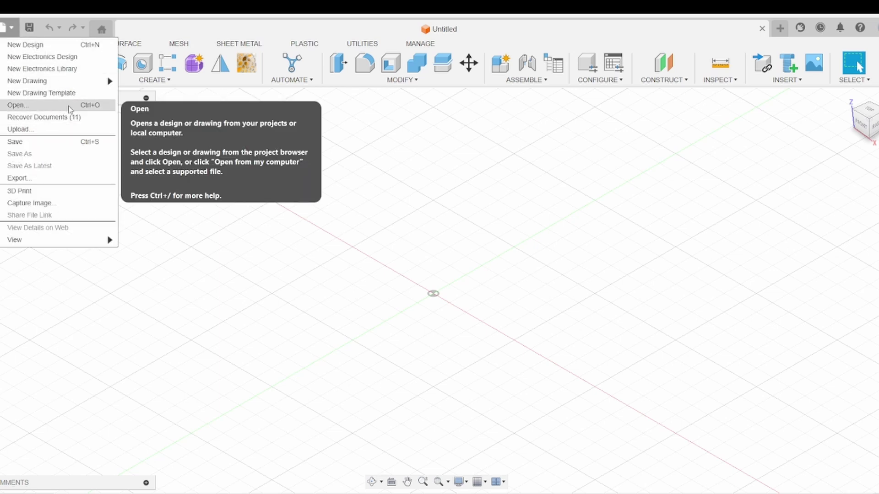
pyautogui.click(59, 110)
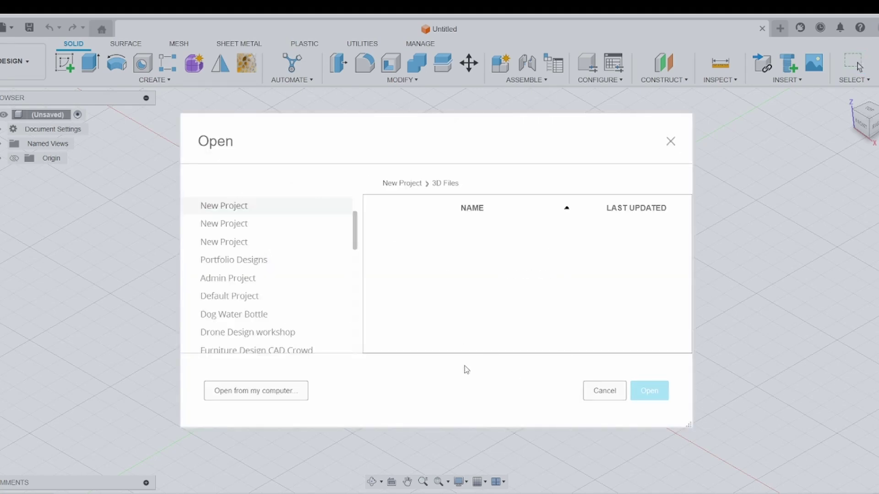
pyautogui.click(597, 396)
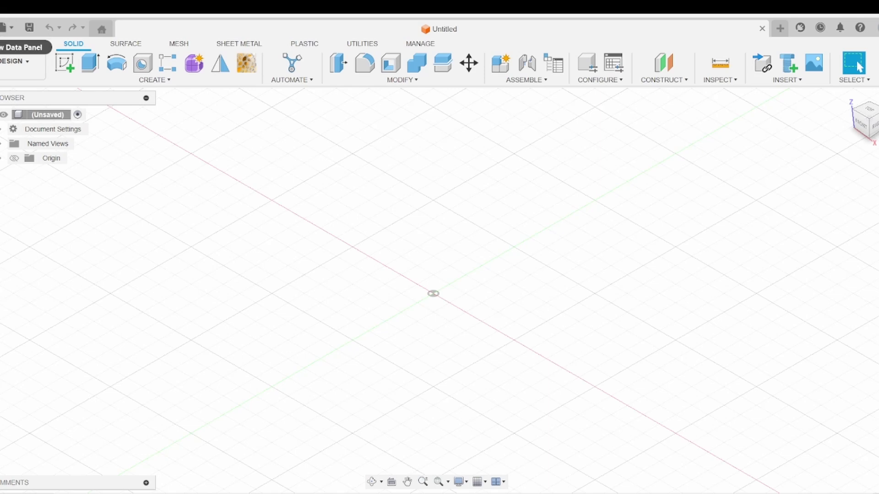
pyautogui.click(23, 47)
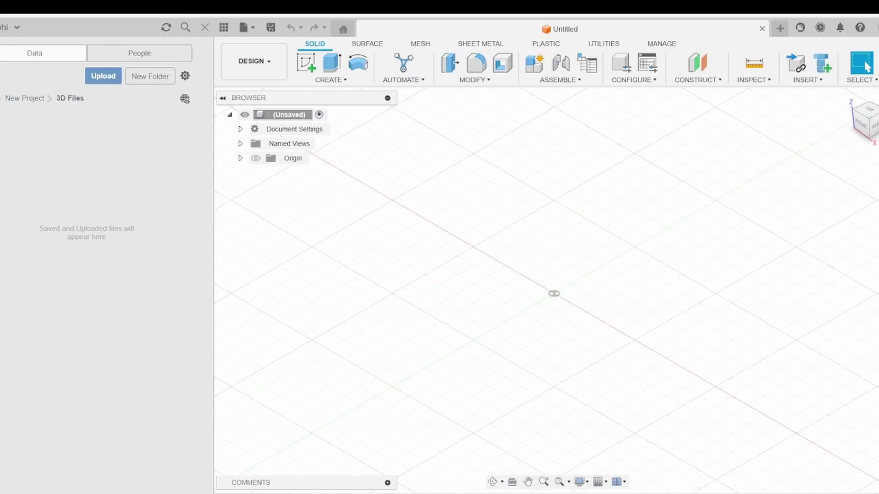
# - From the projects list, create a new project named 'Step File Import'
pyautogui.click(27, 98)
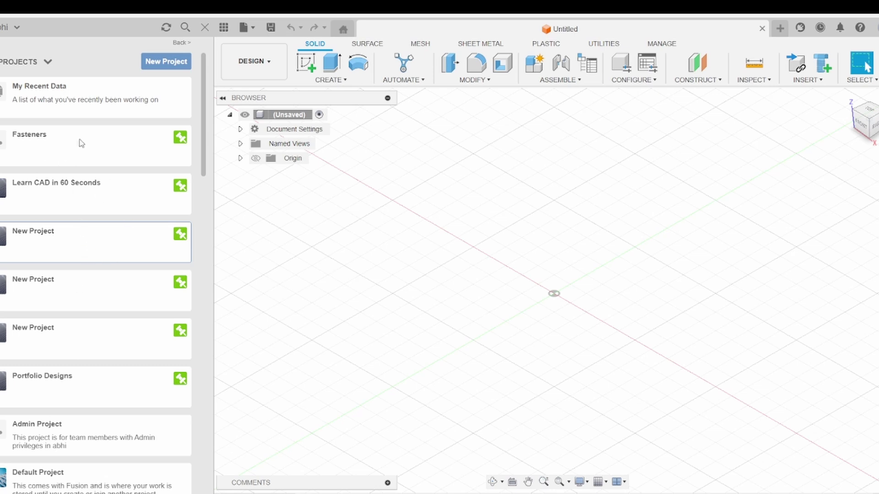
pyautogui.click(162, 64)
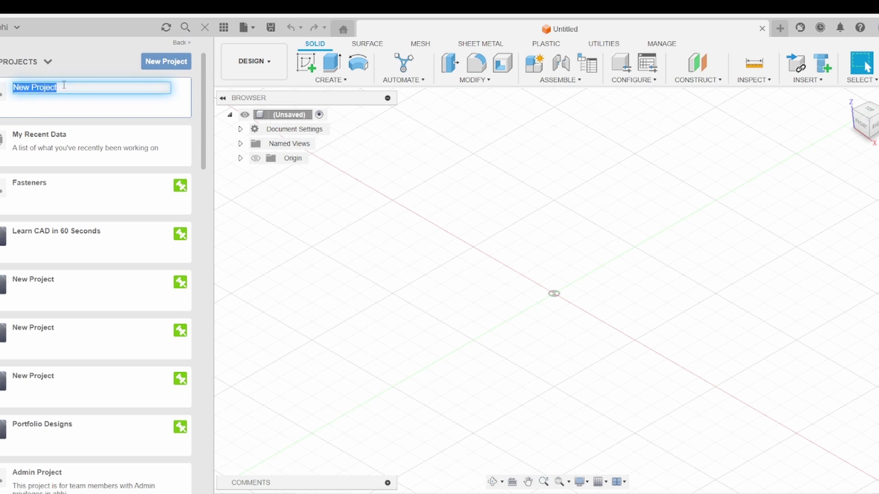
pyautogui.write('Step File Import')
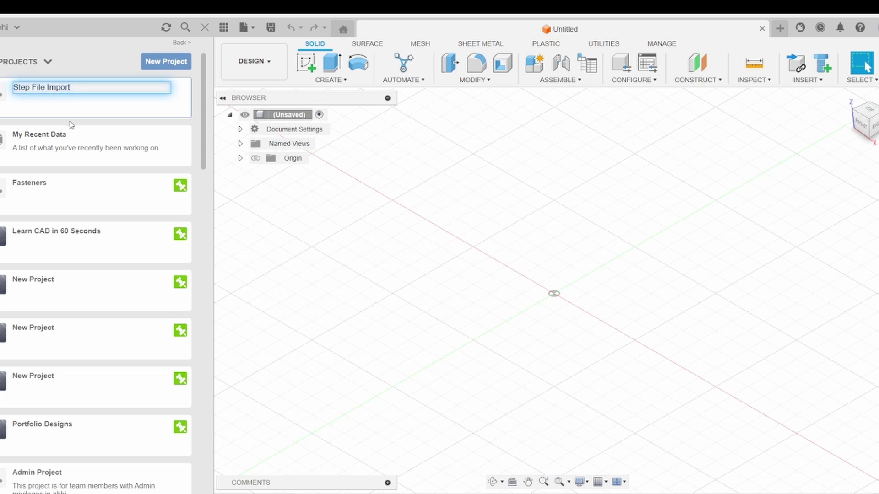
pyautogui.press('Return')
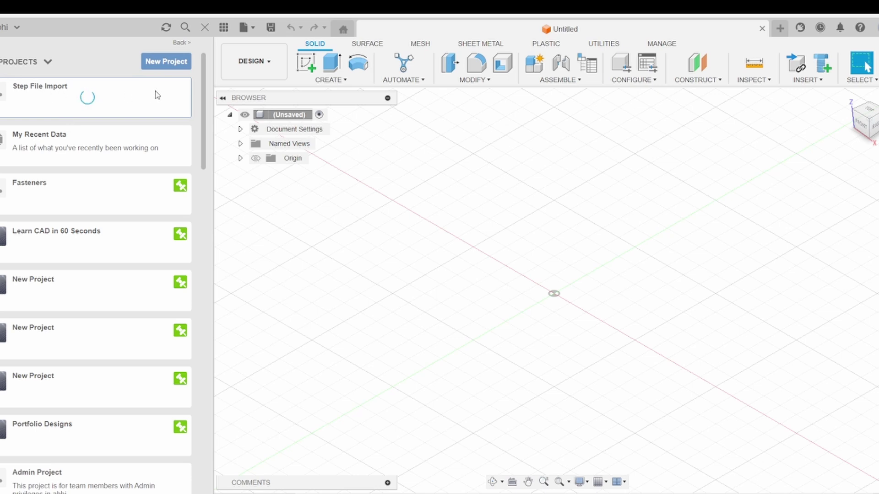
pyautogui.scroll(-15, 137, 137)
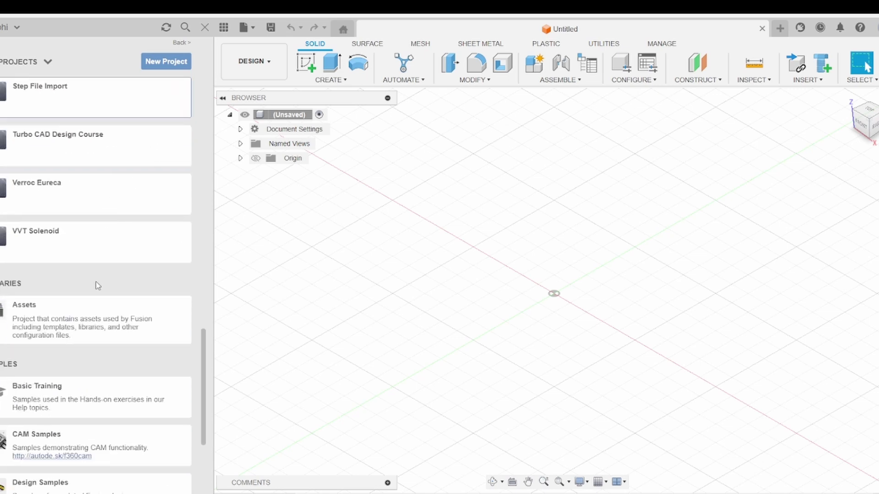
# - Open the Step File Import project and add a folder named '3D Files'
pyautogui.click(89, 94)
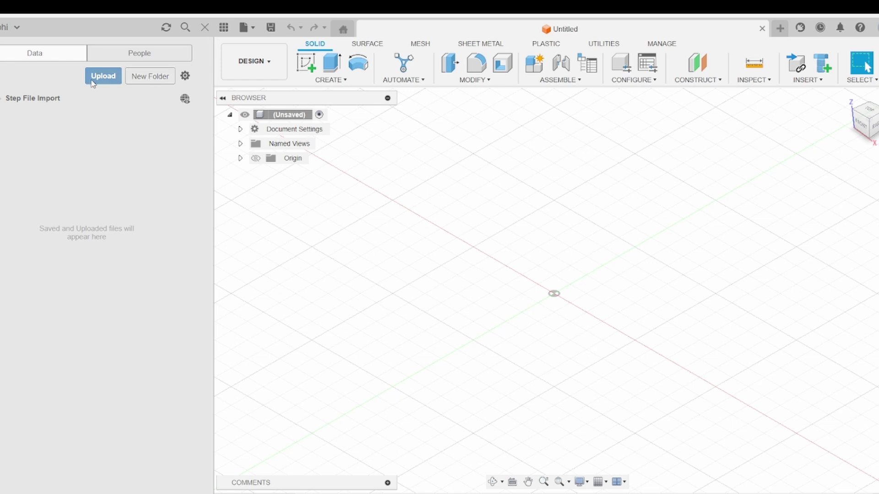
pyautogui.click(155, 81)
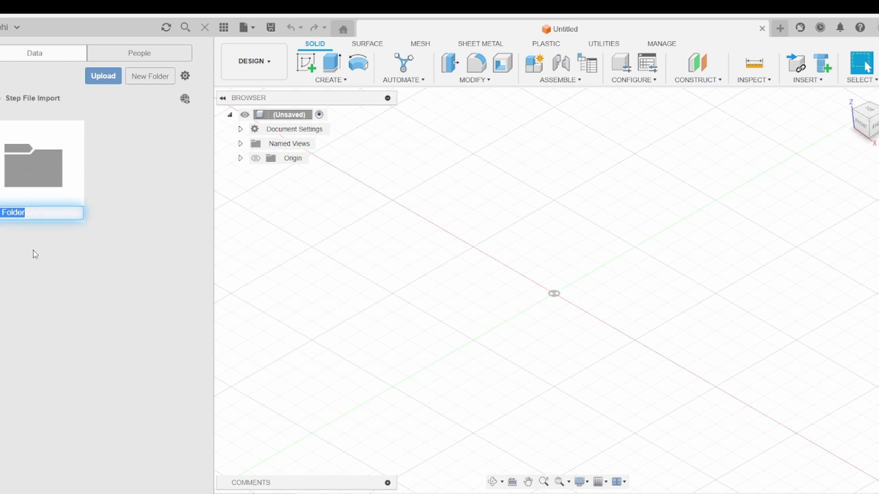
pyautogui.press('BackSpace')
pyautogui.write('Tl')
pyautogui.press('Return')
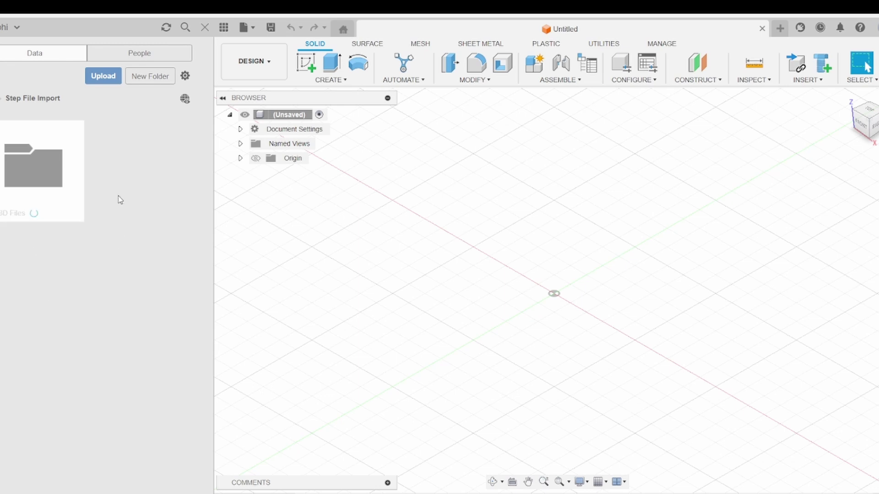
# - Add a second folder named '2D Files'
pyautogui.click(155, 80)
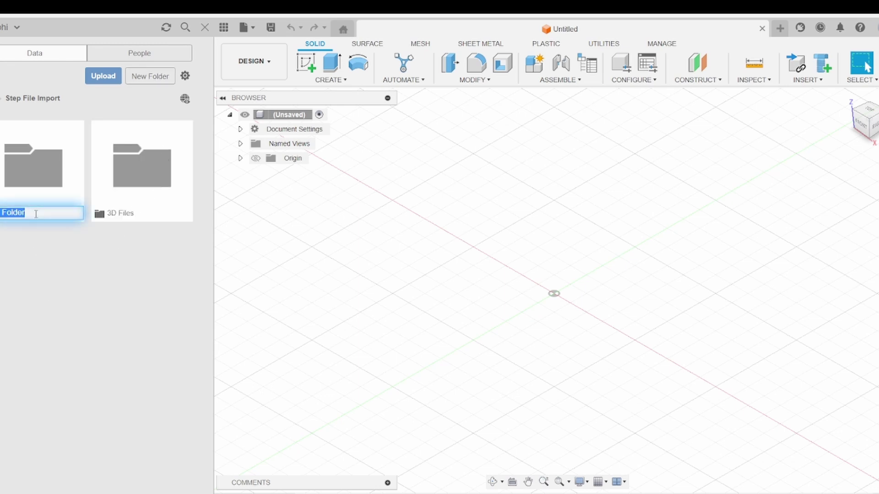
pyautogui.press('BackSpace')
pyautogui.press('Return')
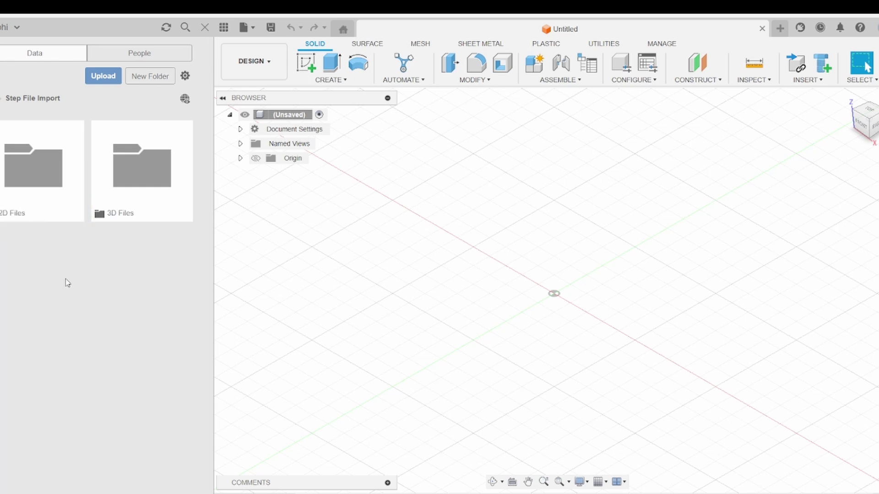
# - Queue Omnitrix STP from the Omnitrix folder for upload into the 3D Files folder
pyautogui.click(142, 184)
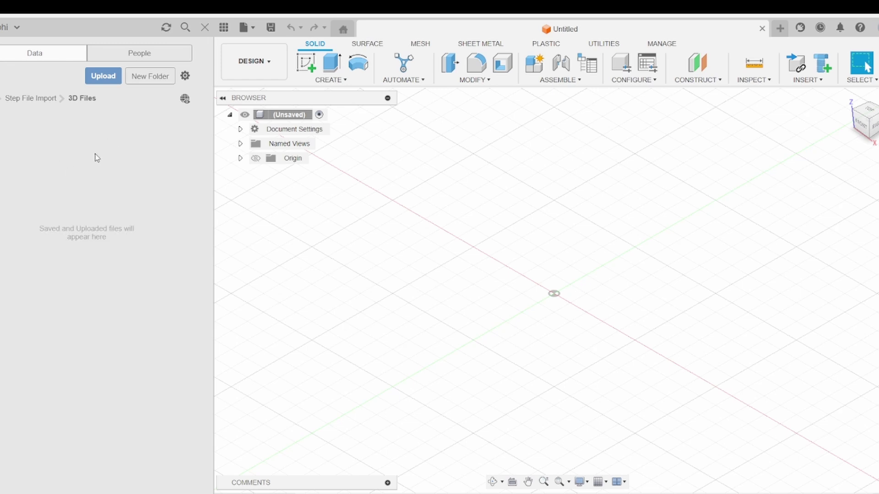
pyautogui.click(102, 77)
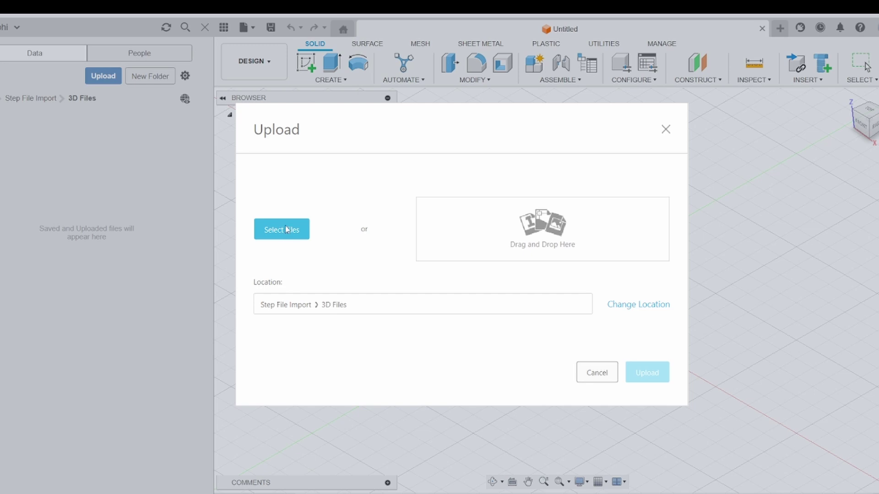
pyautogui.click(286, 230)
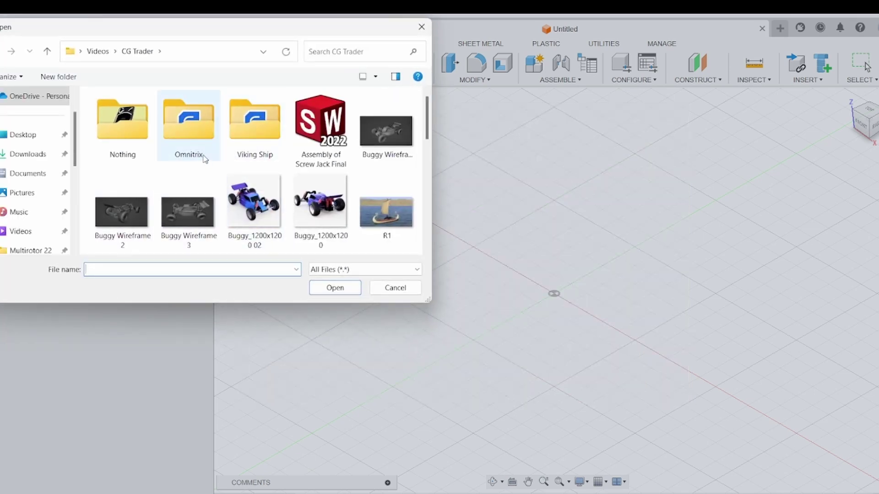
pyautogui.doubleClick(196, 136)
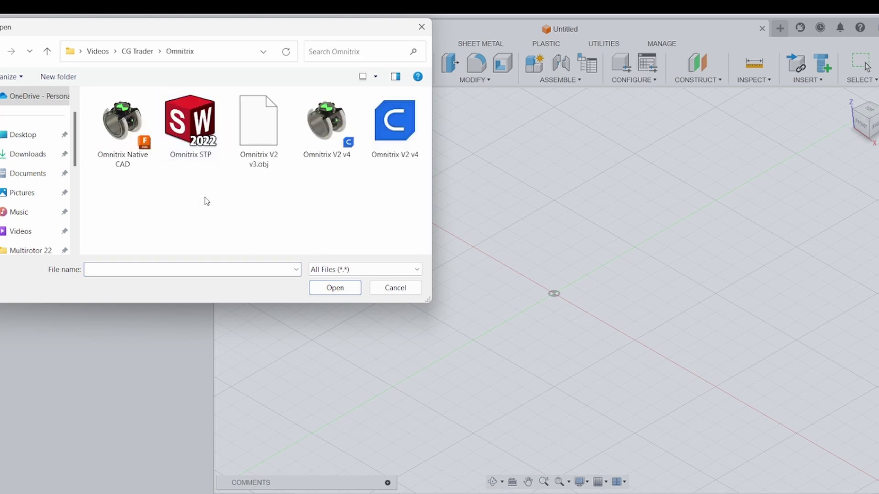
pyautogui.click(192, 135)
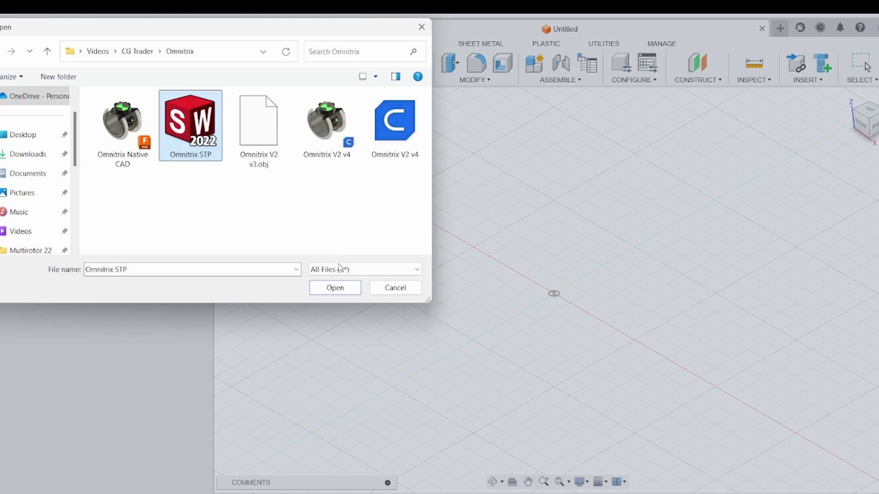
pyautogui.click(335, 289)
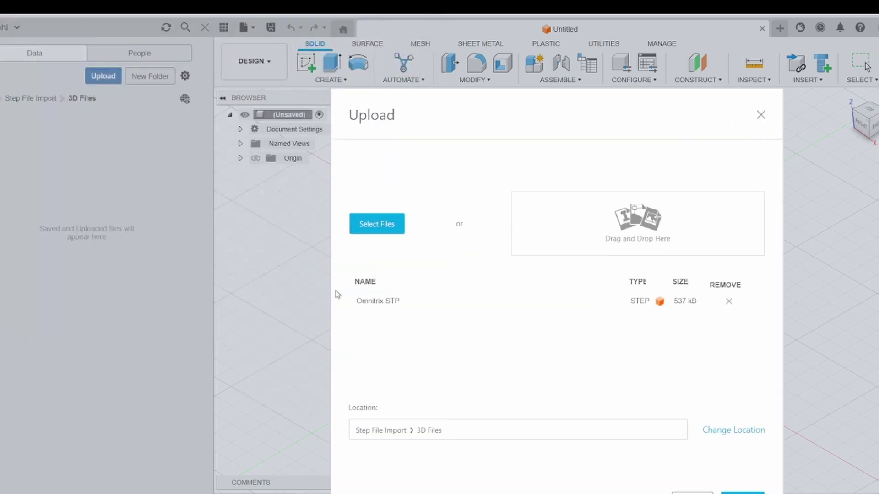
pyautogui.moveTo(373, 75); pyautogui.dragTo(359, 54)
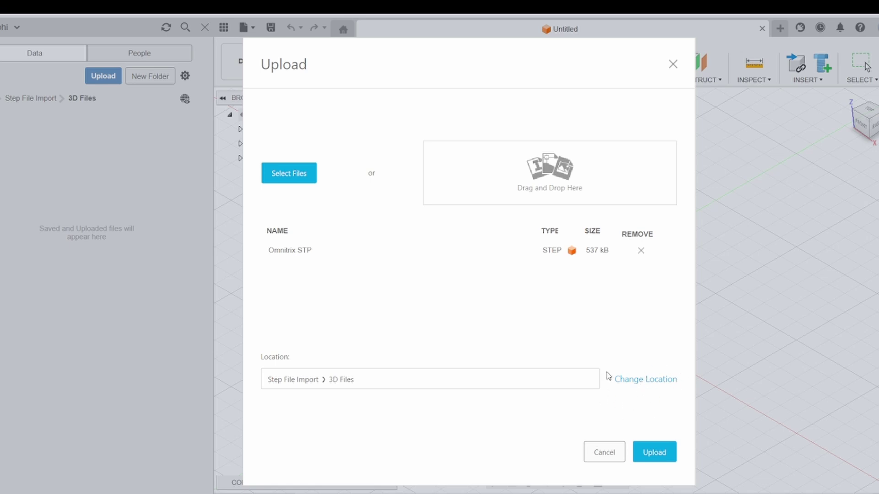
pyautogui.click(640, 383)
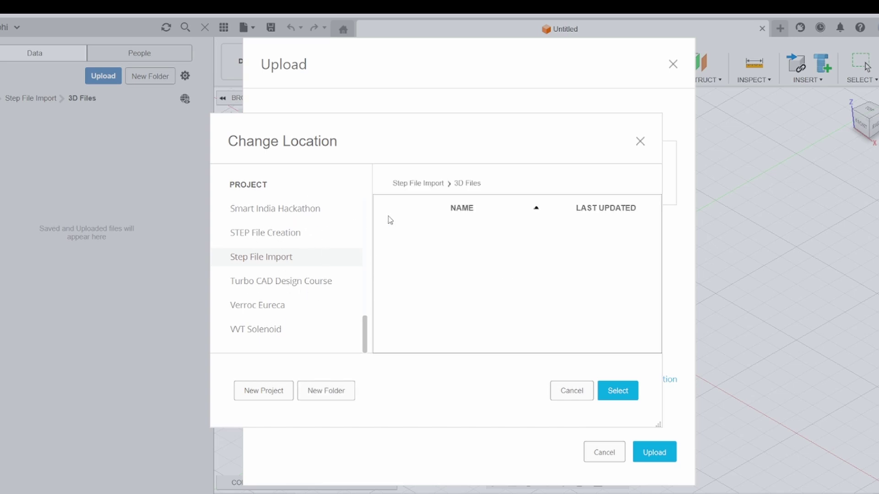
pyautogui.click(294, 258)
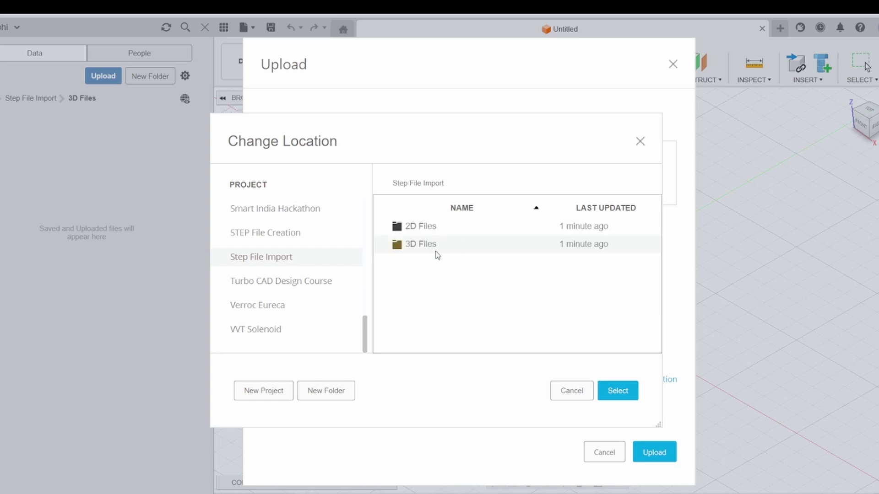
pyautogui.click(573, 391)
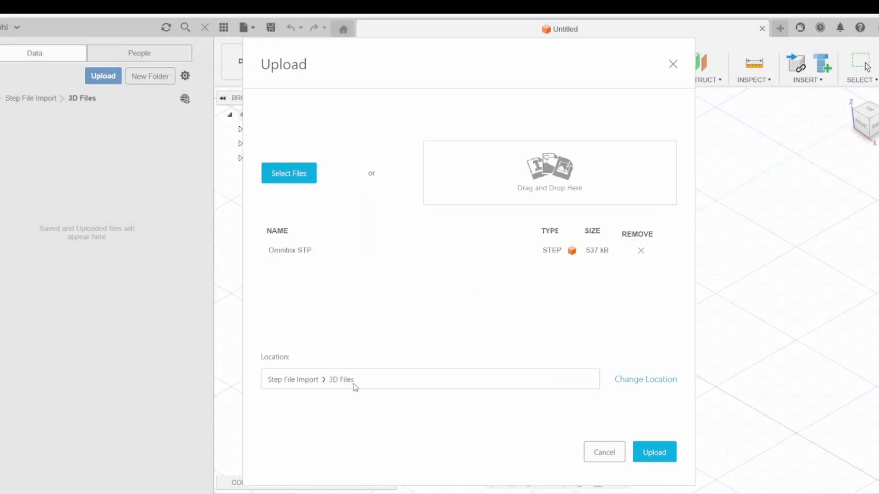
pyautogui.click(656, 453)
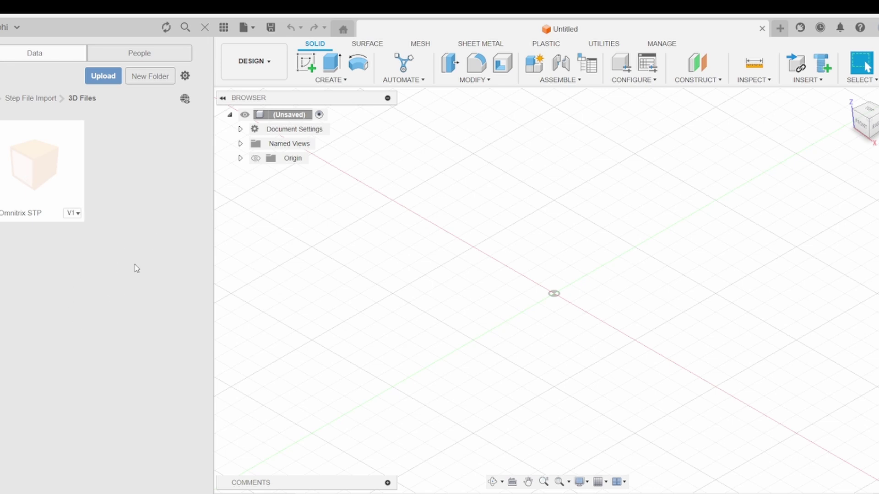
# - Open the uploaded Omnitrix STP v1 as a design and orbit the watch model
pyautogui.rightClick(75, 215)
pyautogui.click(126, 222)
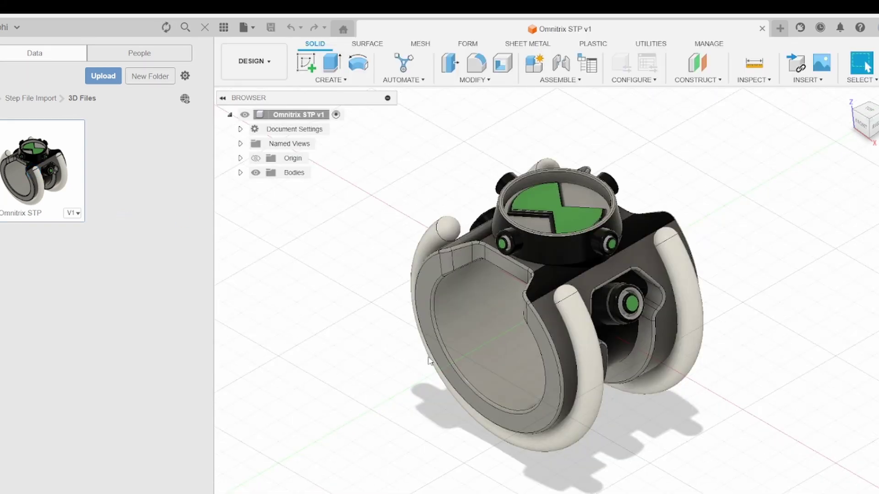
pyautogui.keyDown('shift'); pyautogui.moveTo(428, 360); pyautogui.dragTo(364, 369, button='middle'); pyautogui.keyUp('shift')
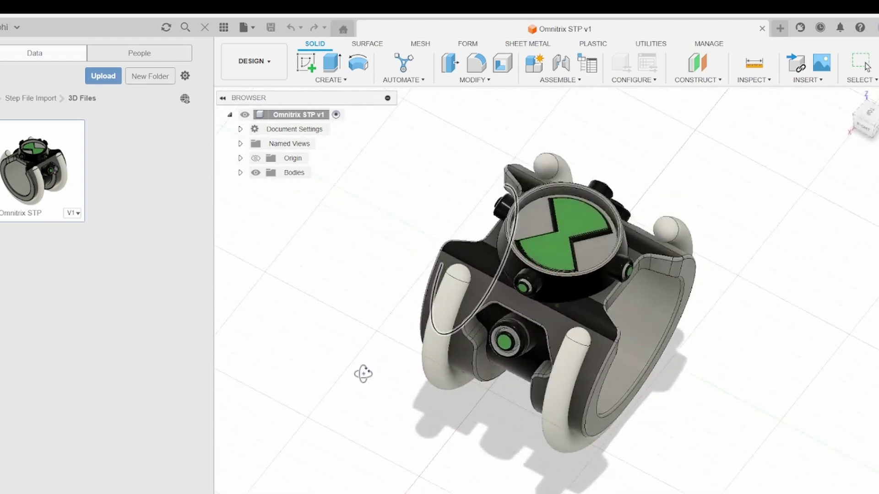
# - Close the Data Panel and orbit the Omnitrix watch through several views, including near-top
pyautogui.click(204, 28)
pyautogui.keyDown('shift'); pyautogui.moveTo(540, 348); pyautogui.dragTo(344, 323, button='middle'); pyautogui.keyUp('shift')
pyautogui.moveTo(284, 341)
pyautogui.keyDown('shift'); pyautogui.mouseDown(button='middle')
pyautogui.moveTo(311, 334)
pyautogui.moveTo(293, 353)
pyautogui.mouseUp(button='middle'); pyautogui.keyUp('shift')
pyautogui.keyDown('shift'); pyautogui.moveTo(314, 295); pyautogui.dragTo(345, 338, button='middle'); pyautogui.keyUp('shift')
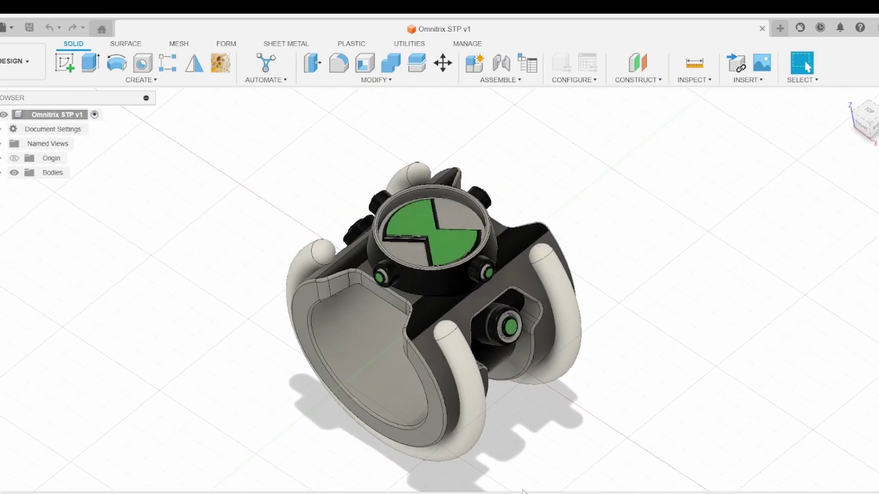